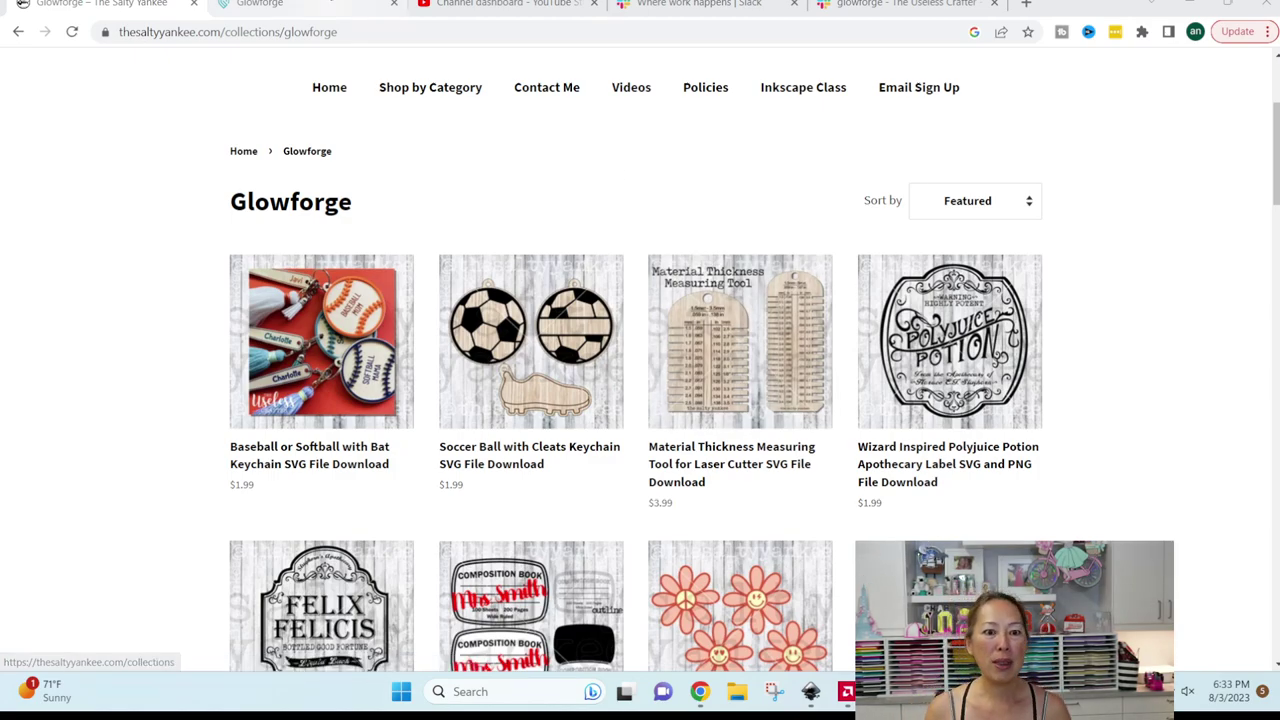
# Step: Return to the Glowforge design tab from The Salty Yankee website
pyautogui.click(330, 10)
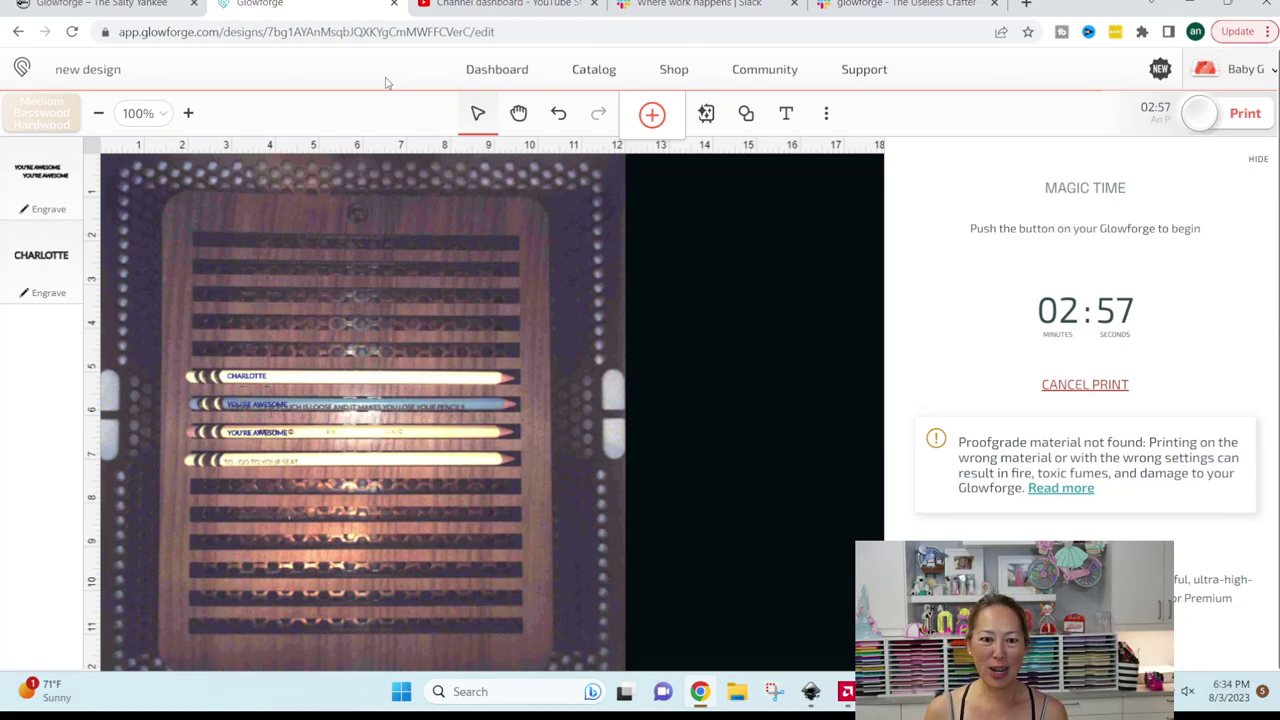
# Step: From the dashboard's My designs list, open the SaltyYankee GlowforgePencilHolder (2) design
pyautogui.click(496, 69)
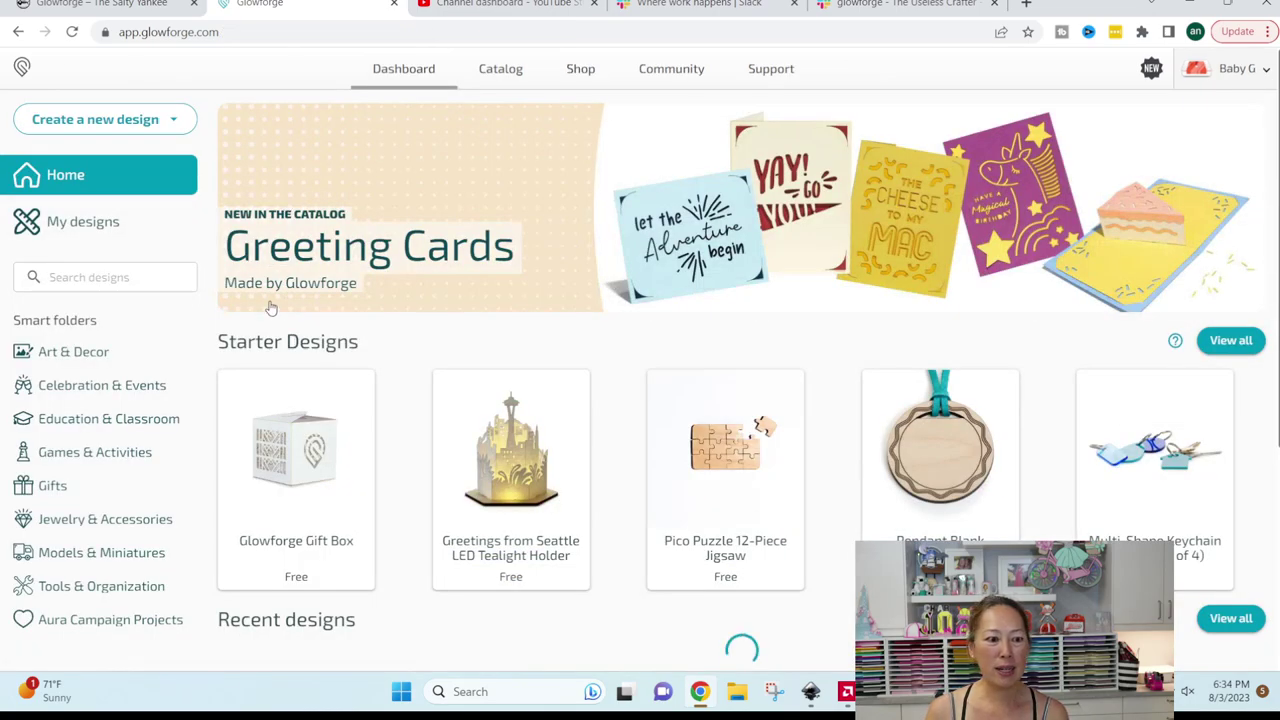
pyautogui.click(98, 236)
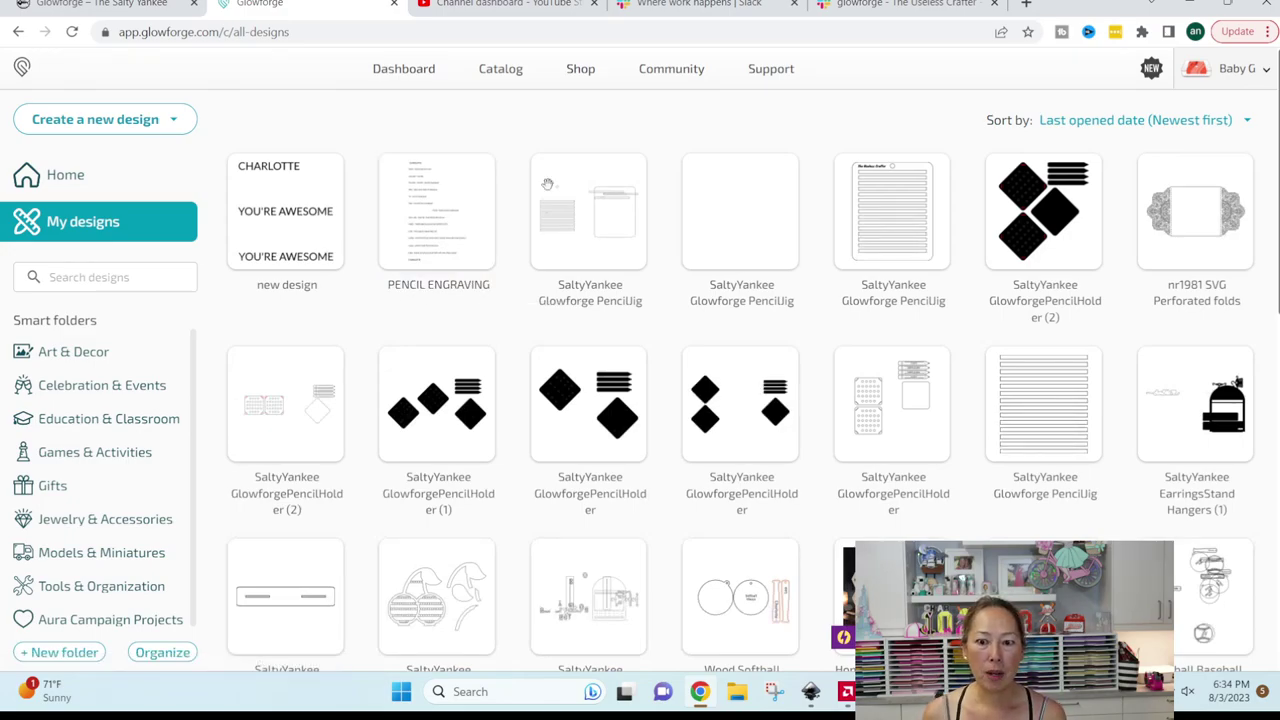
pyautogui.click(1055, 230)
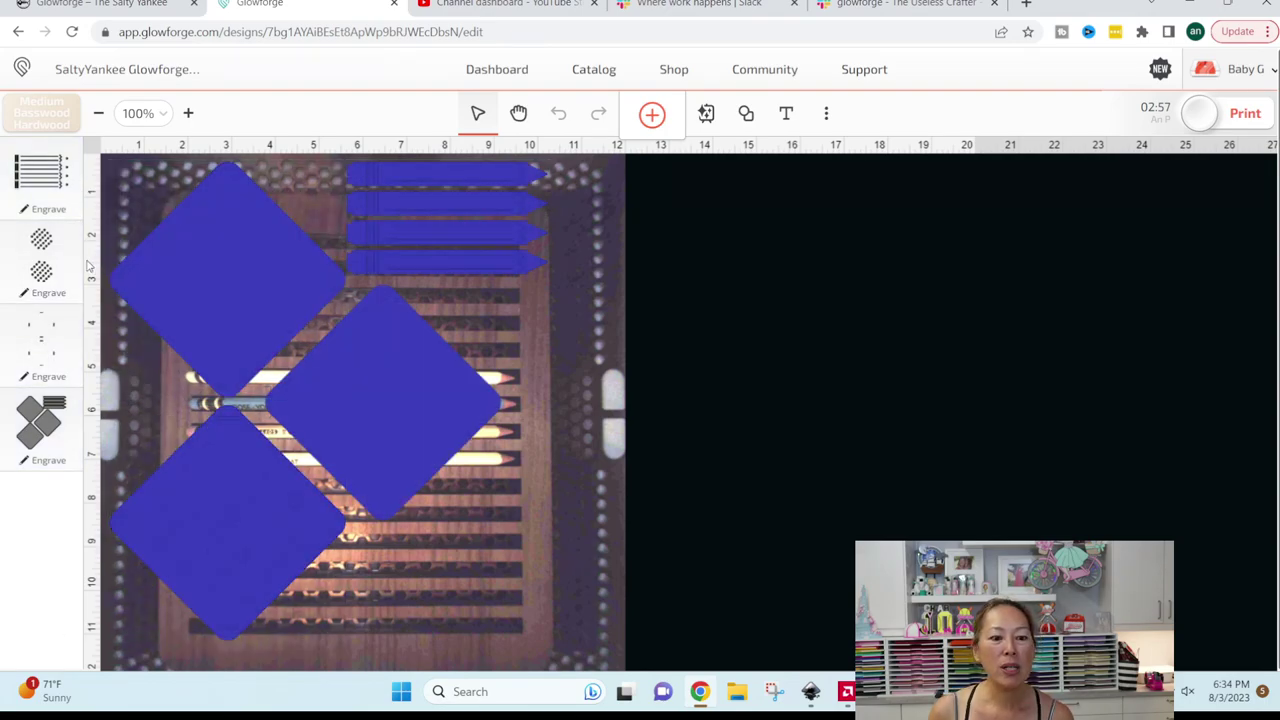
# Step: Switch the small slot and diamond outline steps from Engrave to Cut
pyautogui.click(44, 430)
pyautogui.click(44, 345)
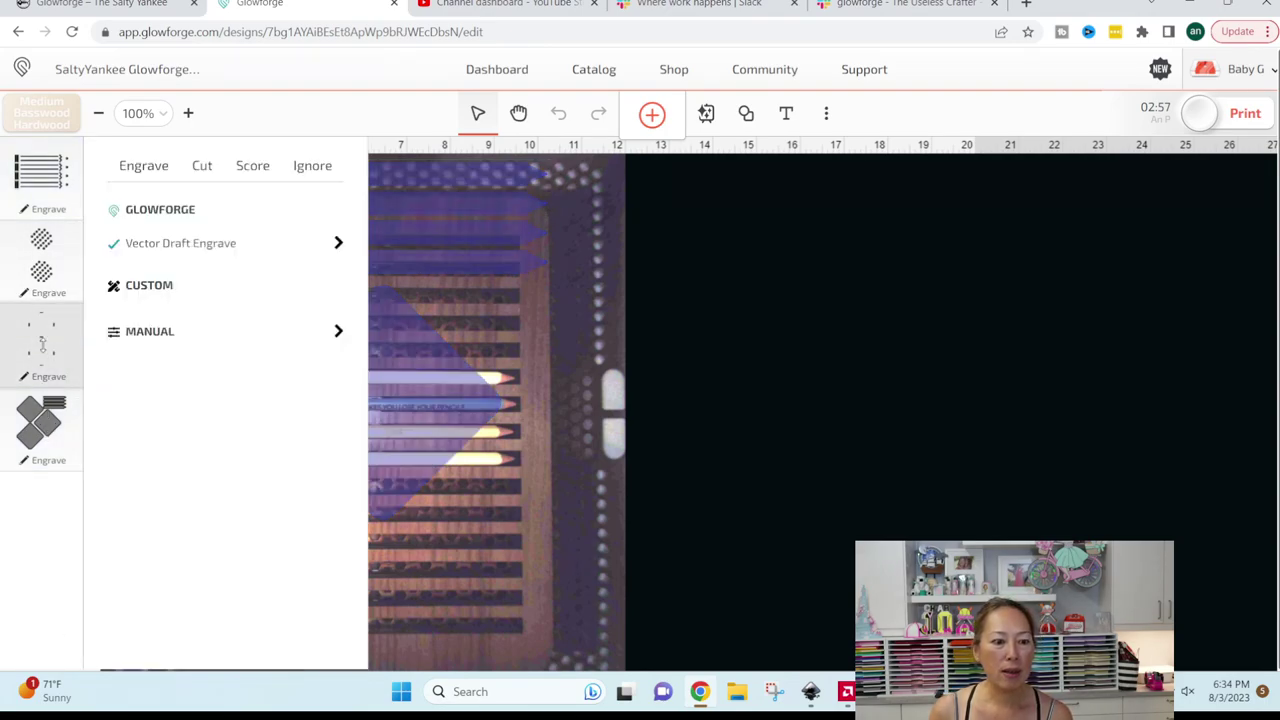
pyautogui.click(201, 168)
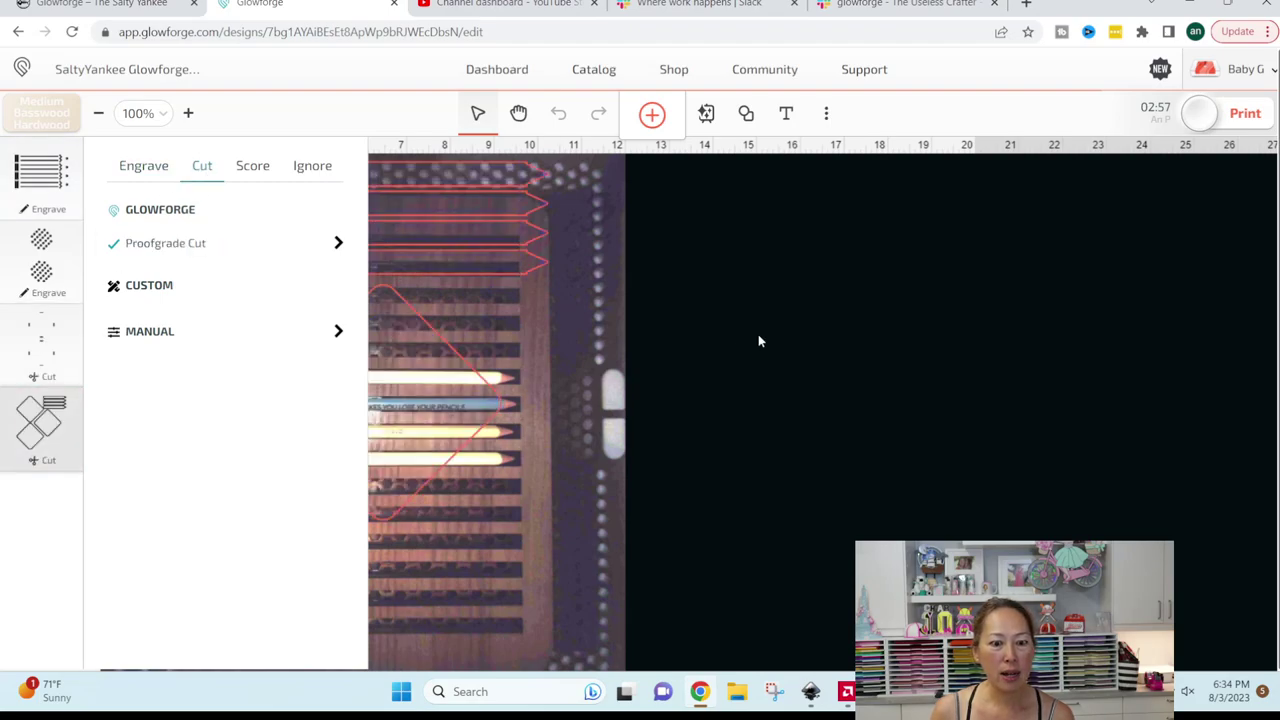
pyautogui.click(758, 334)
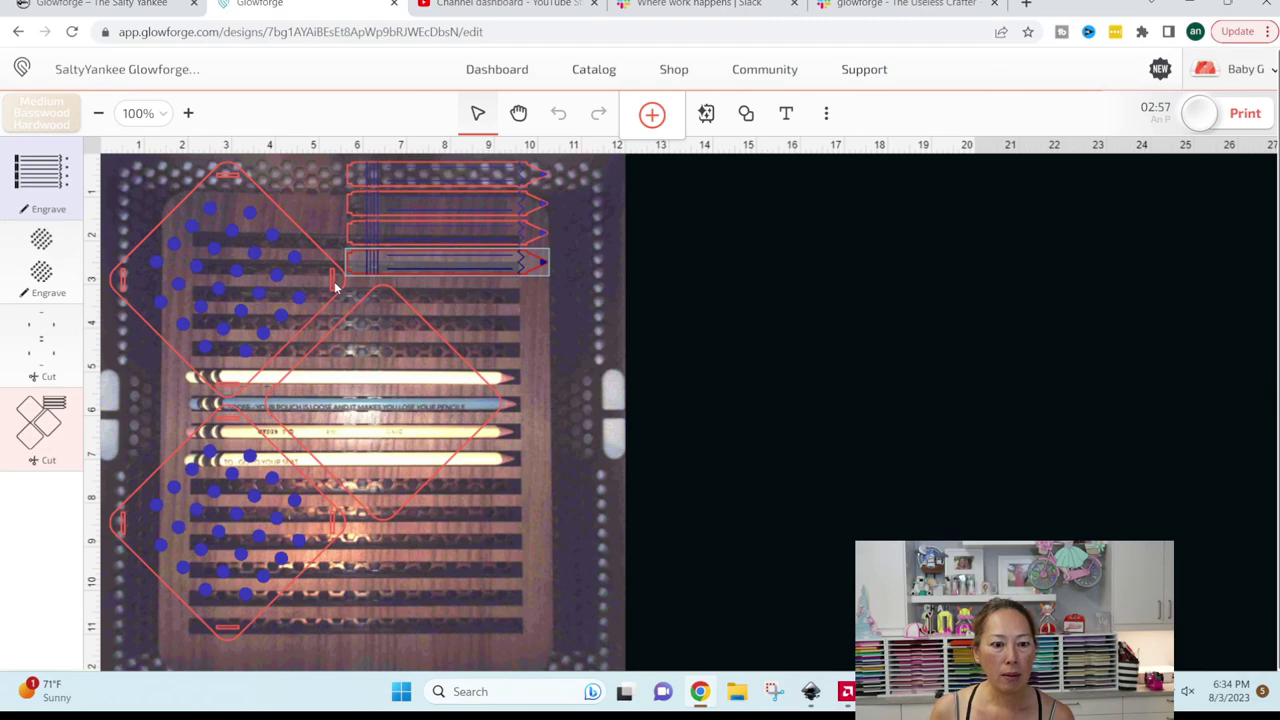
# Step: Move the lower-left dotted diamond off the bed to the grey area on the right
pyautogui.click(161, 519)
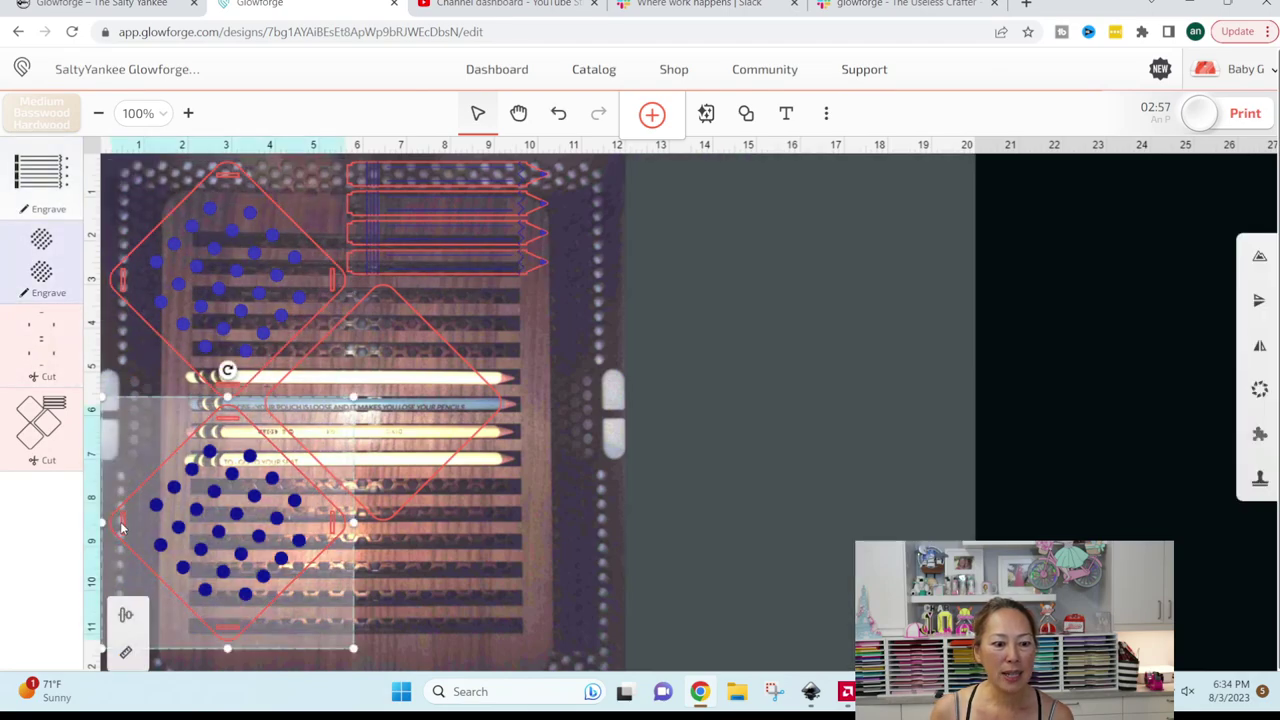
pyautogui.moveTo(222, 531); pyautogui.dragTo(800, 356)
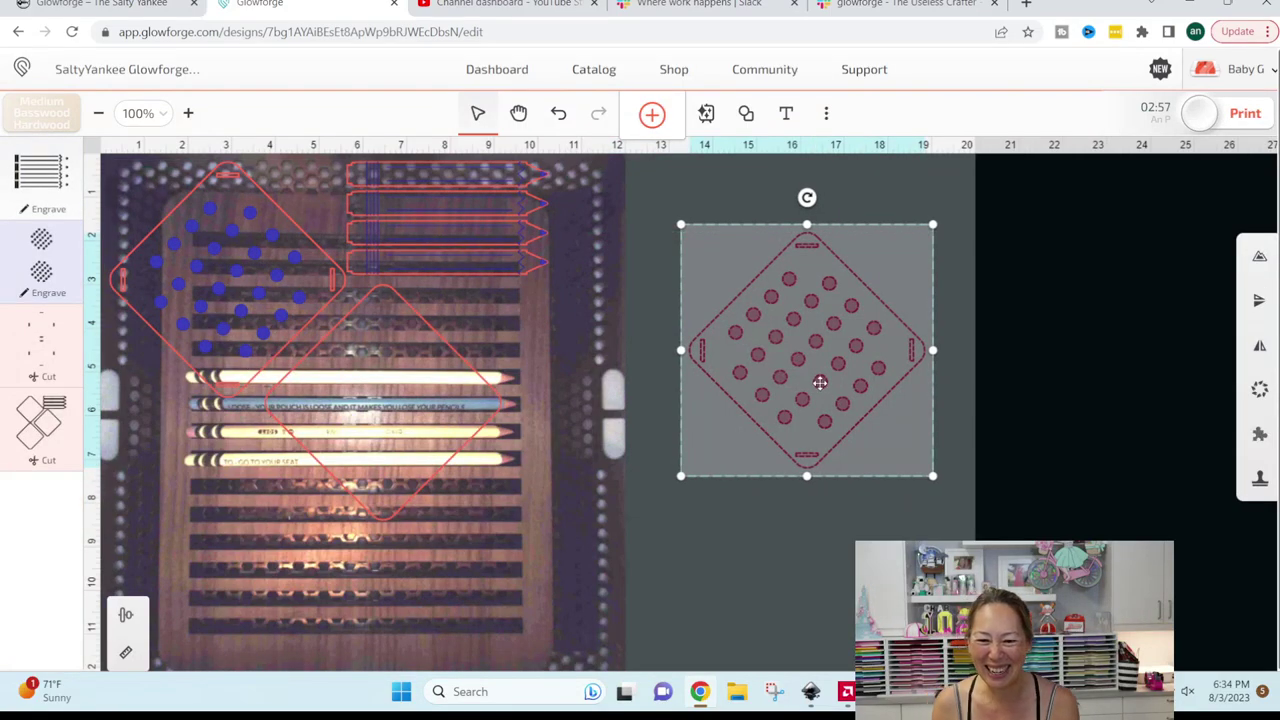
pyautogui.moveTo(815, 380); pyautogui.dragTo(813, 377)
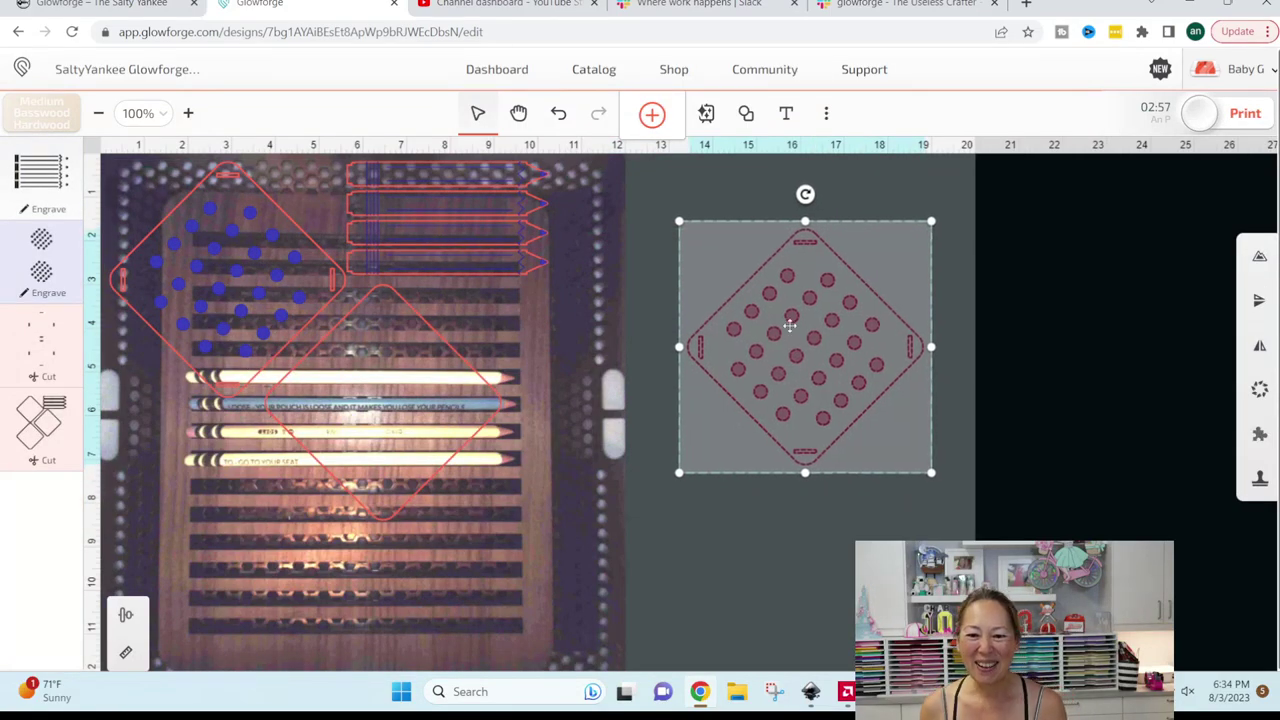
# Step: Ungroup the diamond design and select the small slot at its left edge
pyautogui.rightClick(805, 268)
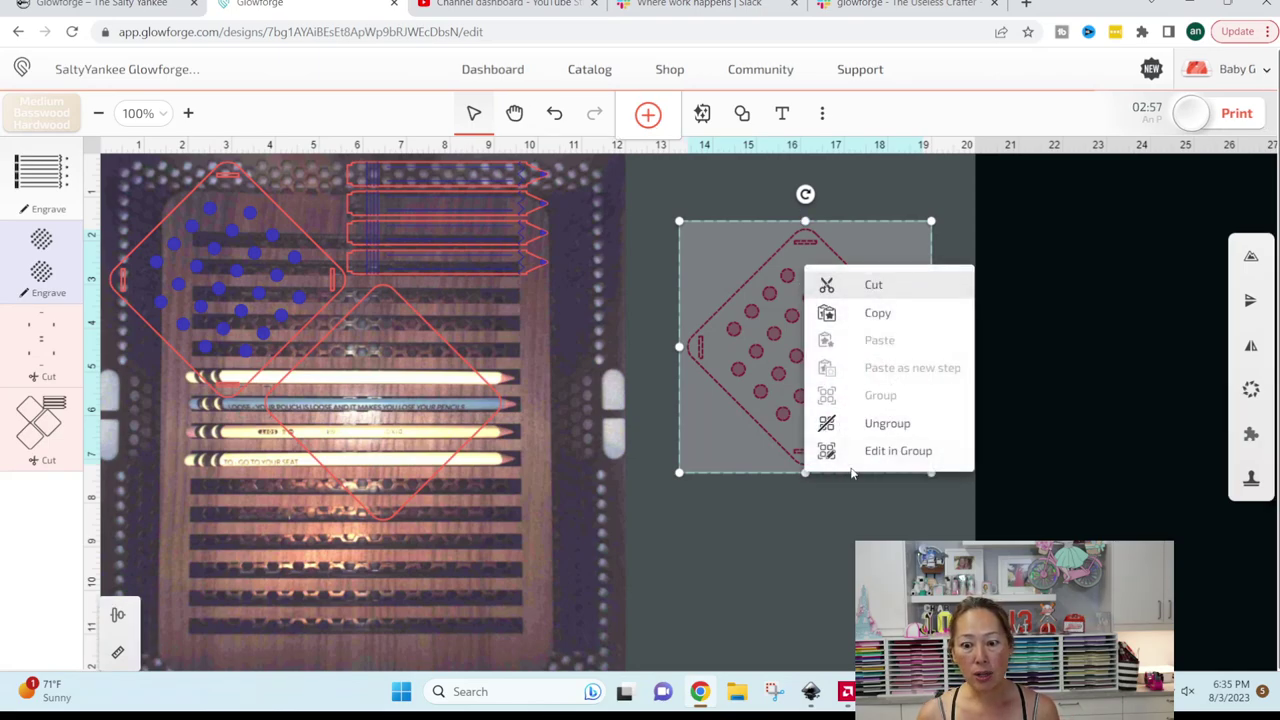
pyautogui.click(879, 425)
pyautogui.click(847, 544)
pyautogui.click(701, 350)
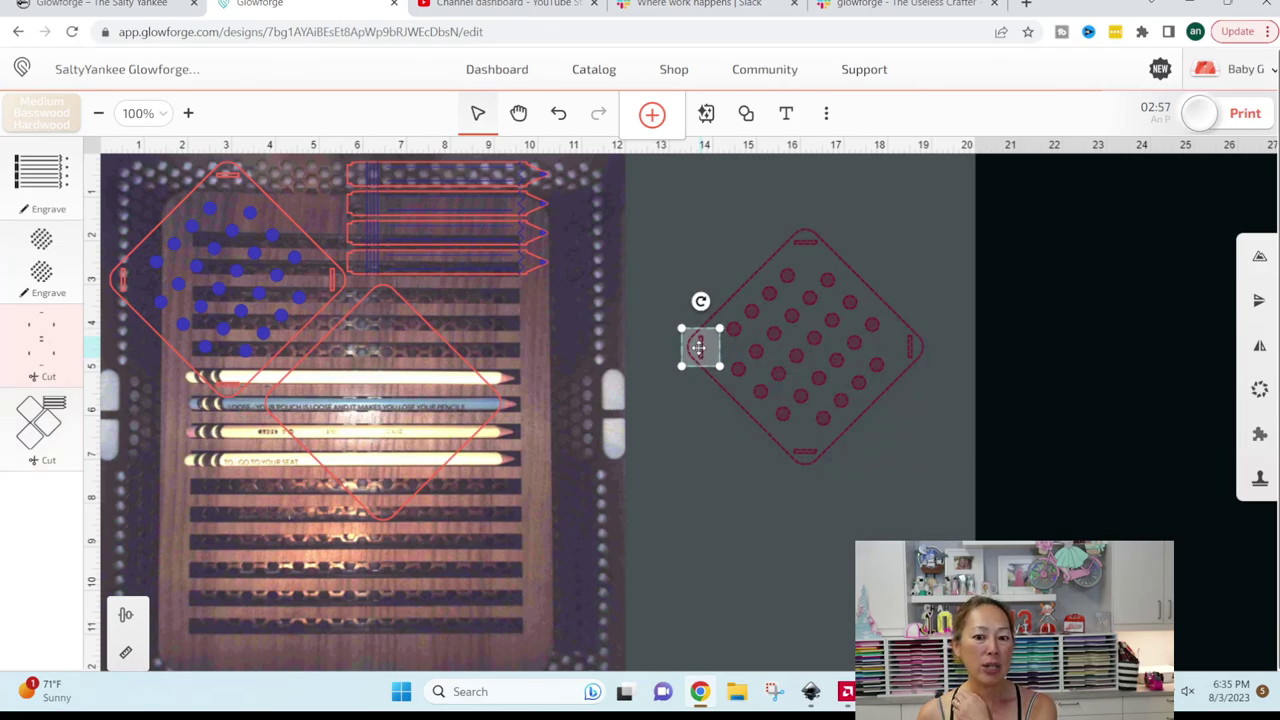
# Step: Try setting the left slot's width to 0.126 in, then undo the resize
pyautogui.click(126, 652)
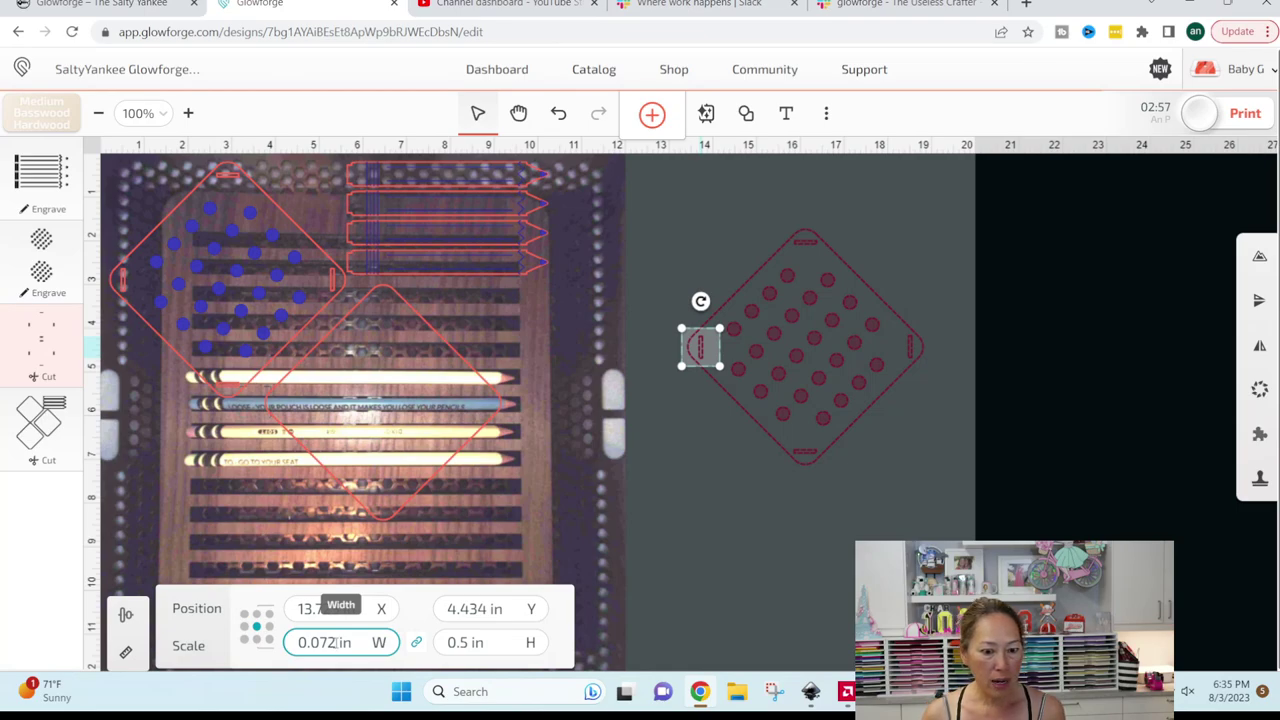
pyautogui.moveTo(338, 642); pyautogui.dragTo(309, 642)
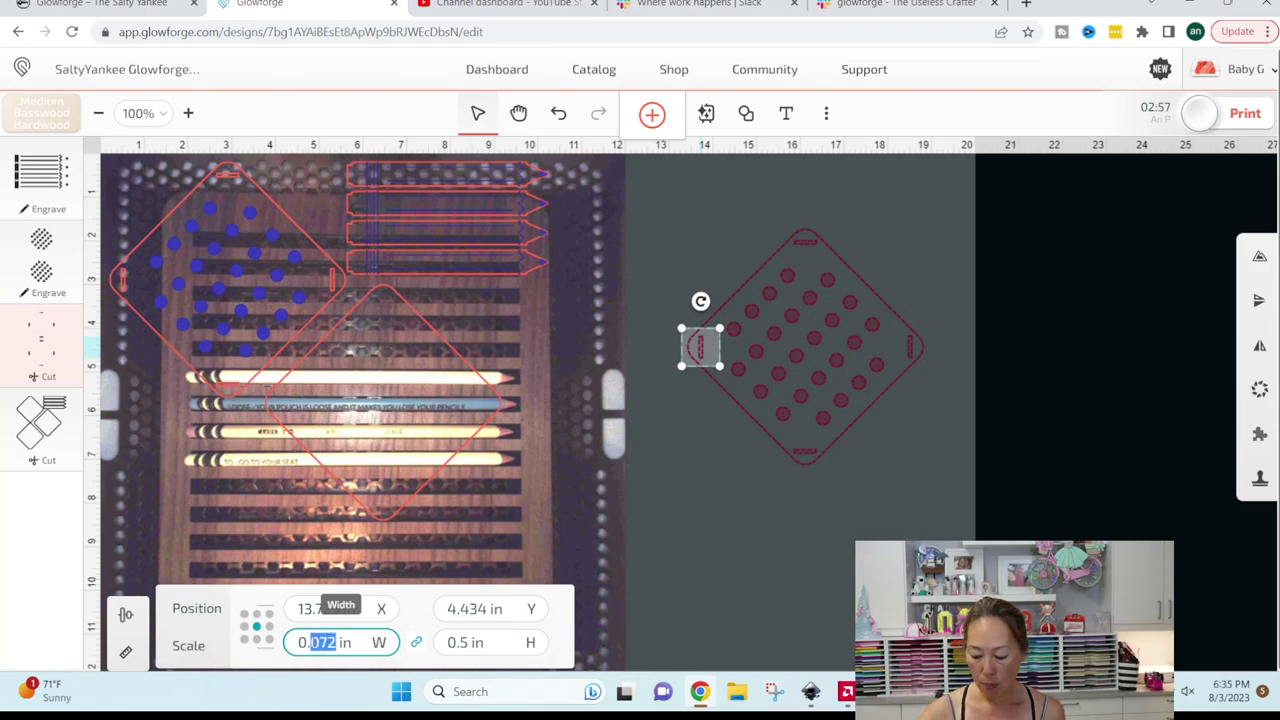
pyautogui.write('12')
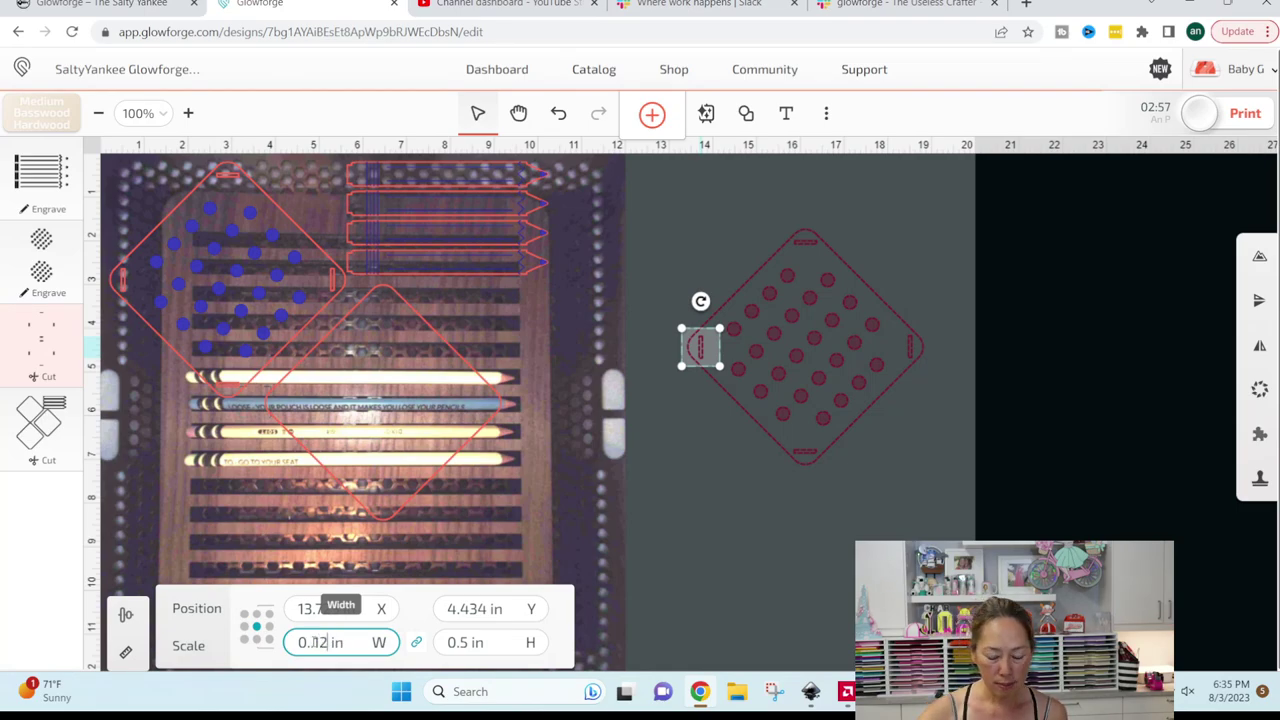
pyautogui.write('6')
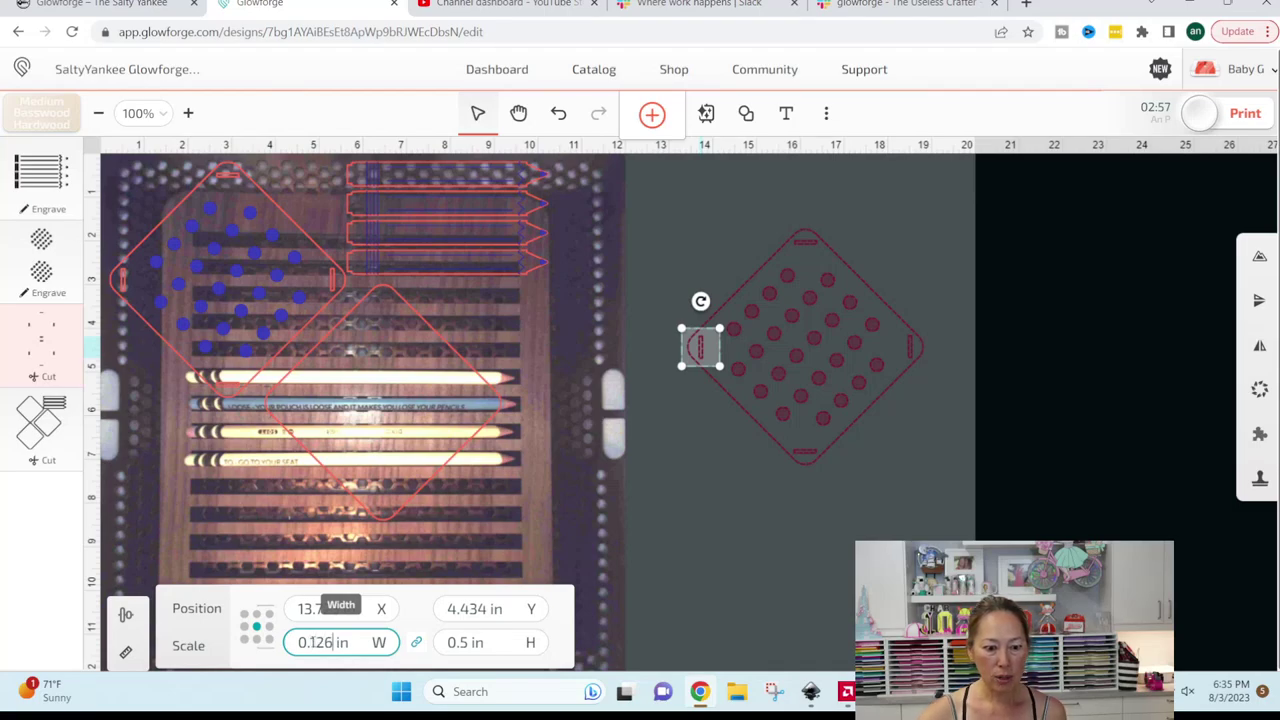
pyautogui.click(415, 648)
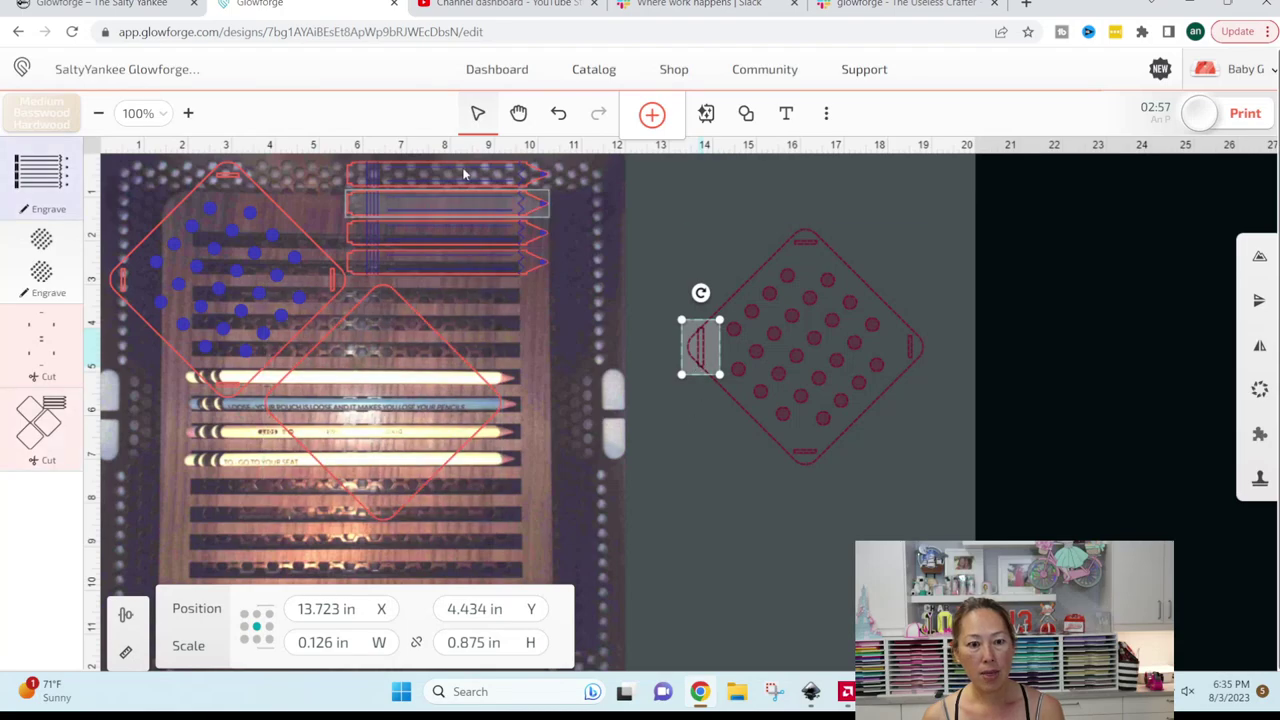
pyautogui.click(557, 115)
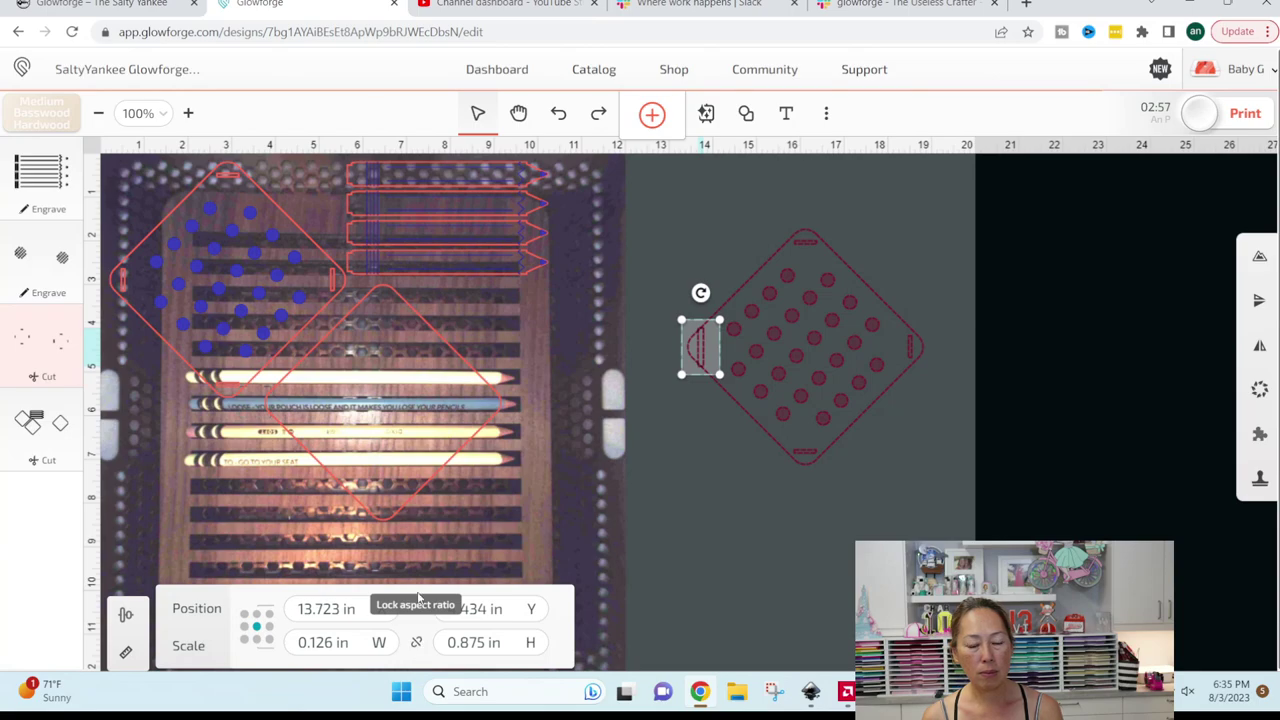
pyautogui.click(557, 115)
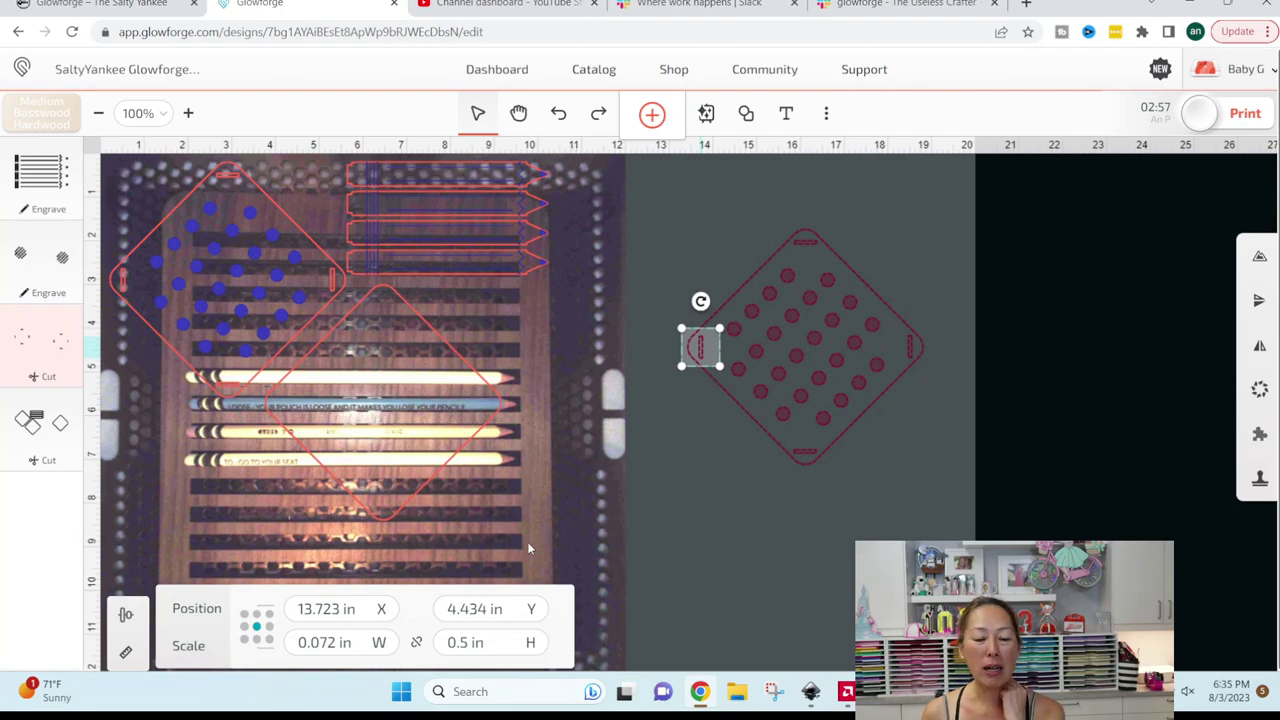
# Step: Unlock the aspect ratio and set the left slot's width to 0.126 in, keeping 0.5 in height
pyautogui.click(418, 645)
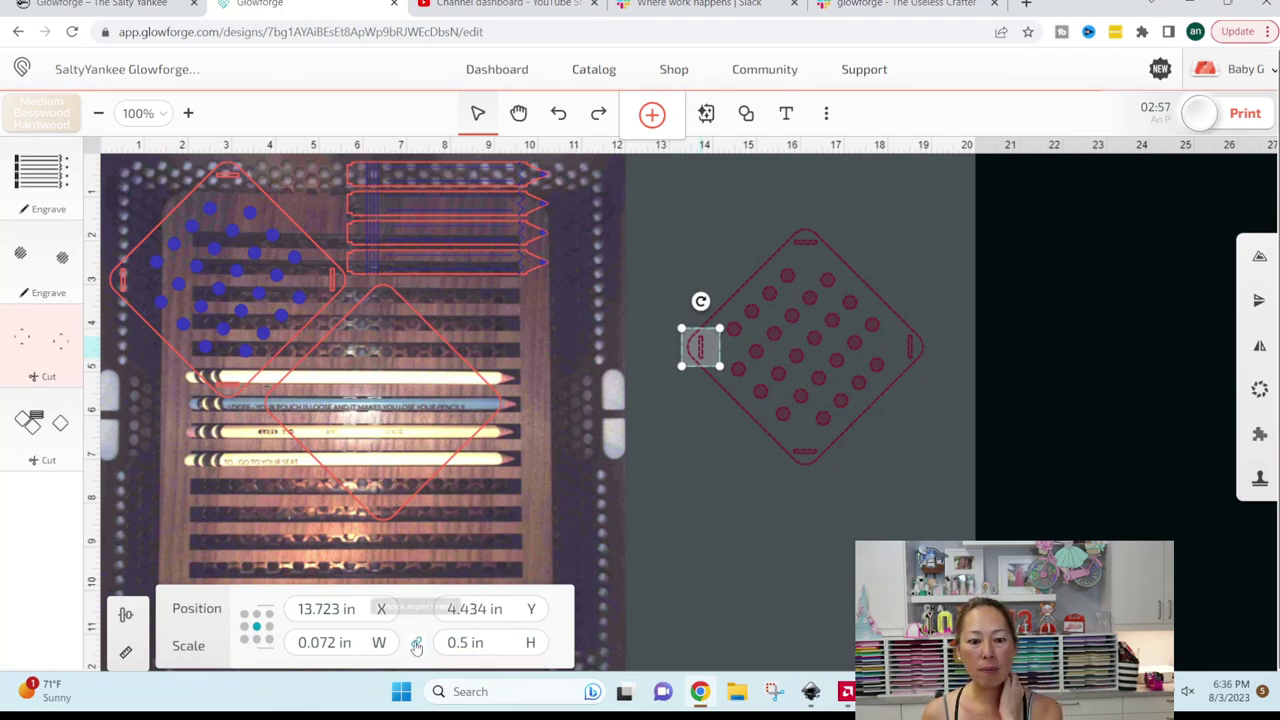
pyautogui.click(417, 644)
pyautogui.click(334, 642)
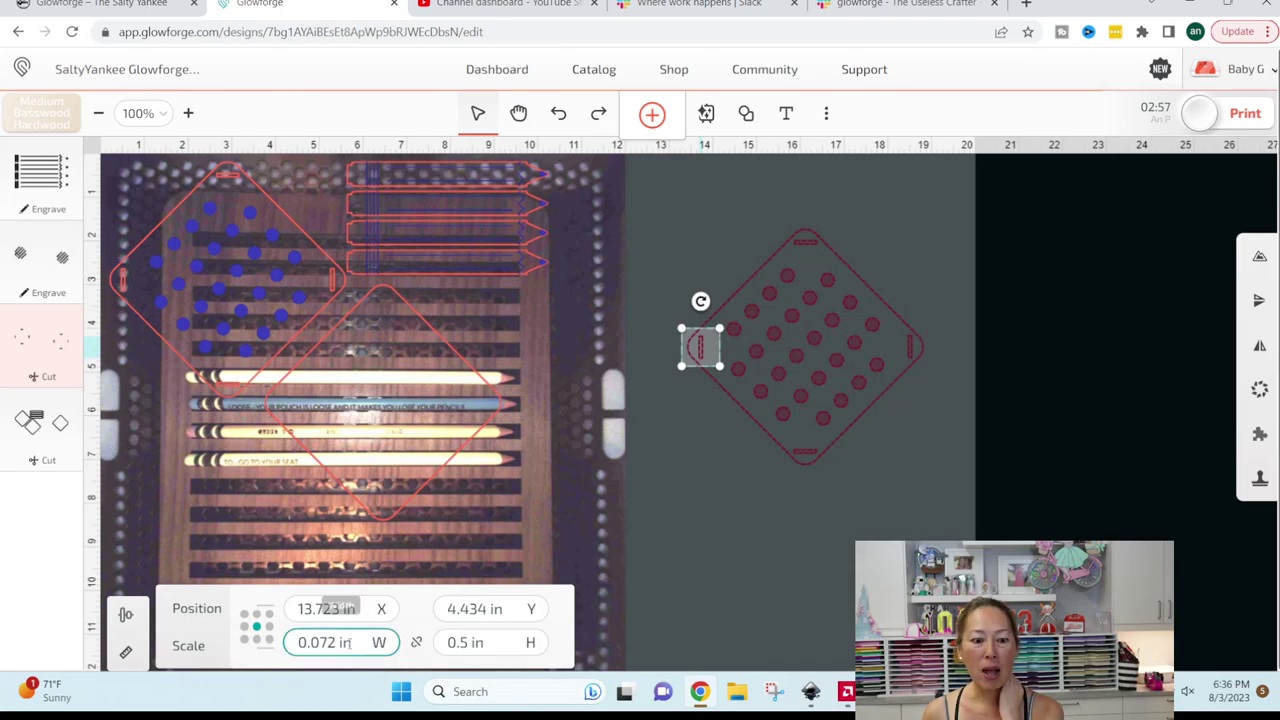
pyautogui.moveTo(336, 642); pyautogui.dragTo(309, 642)
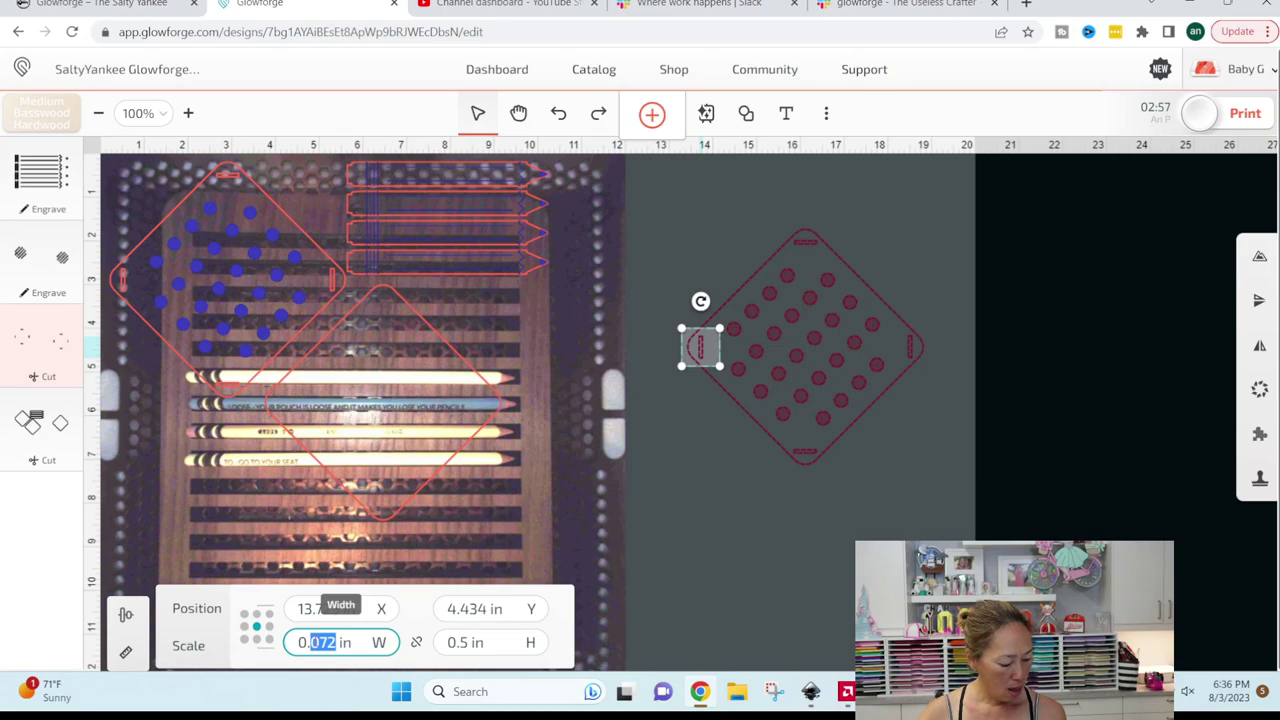
pyautogui.write('126')
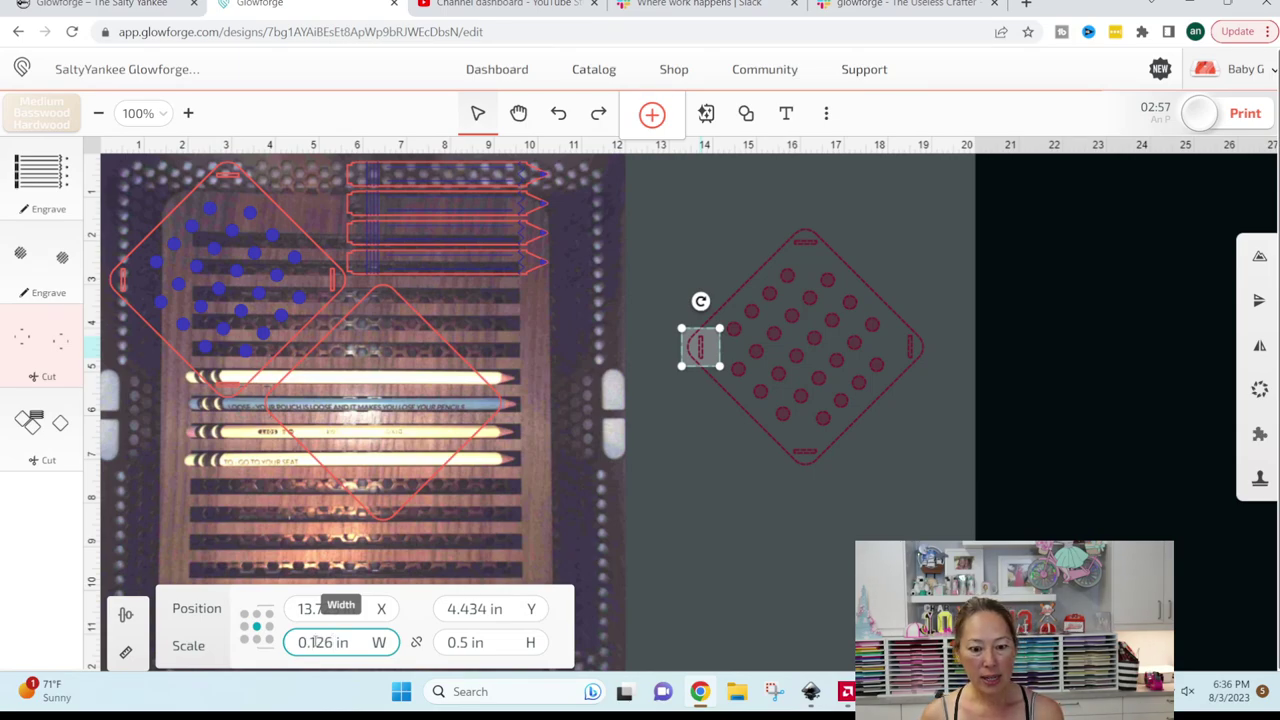
pyautogui.click(460, 643)
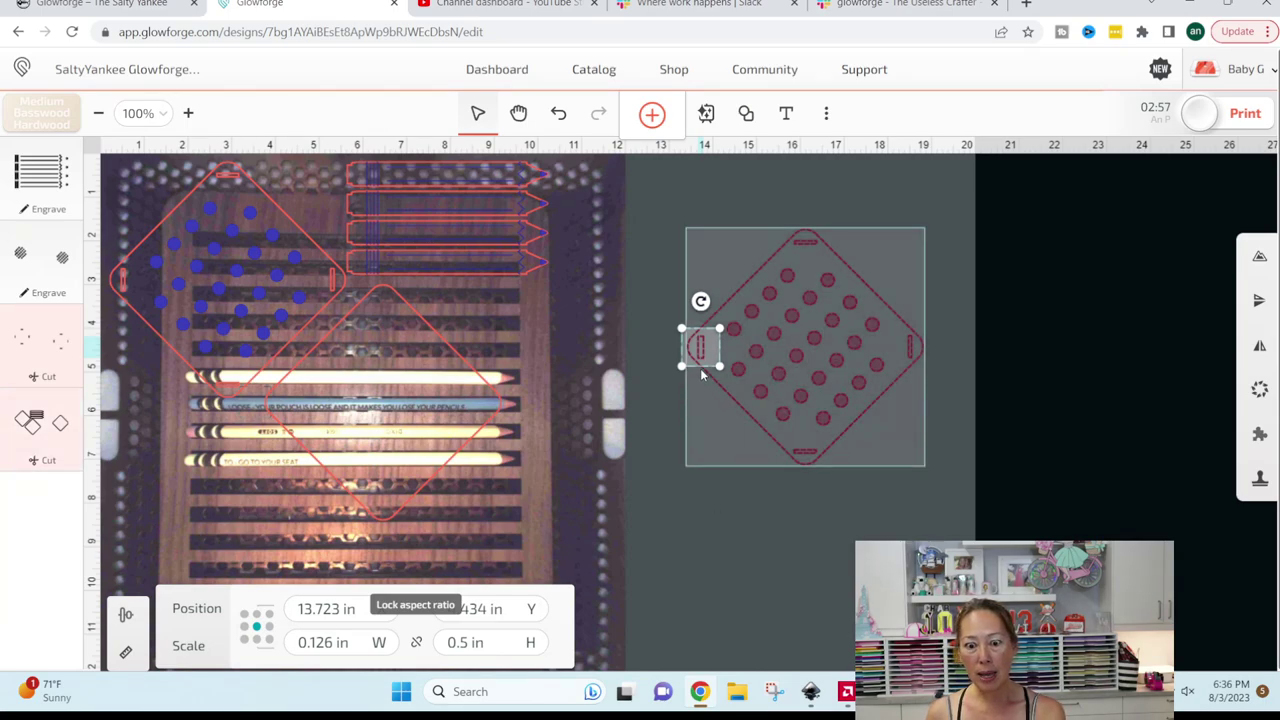
# Step: Set the top slot's height to 0.126 in
pyautogui.click(806, 243)
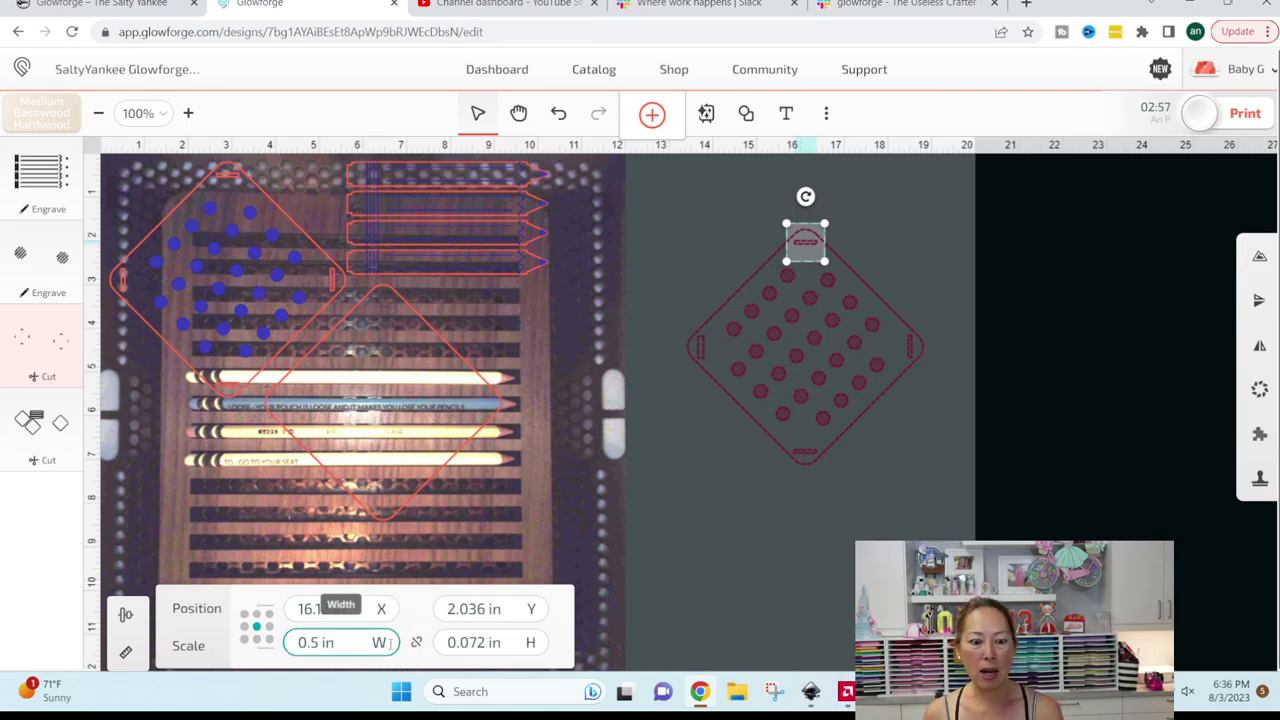
pyautogui.click(344, 644)
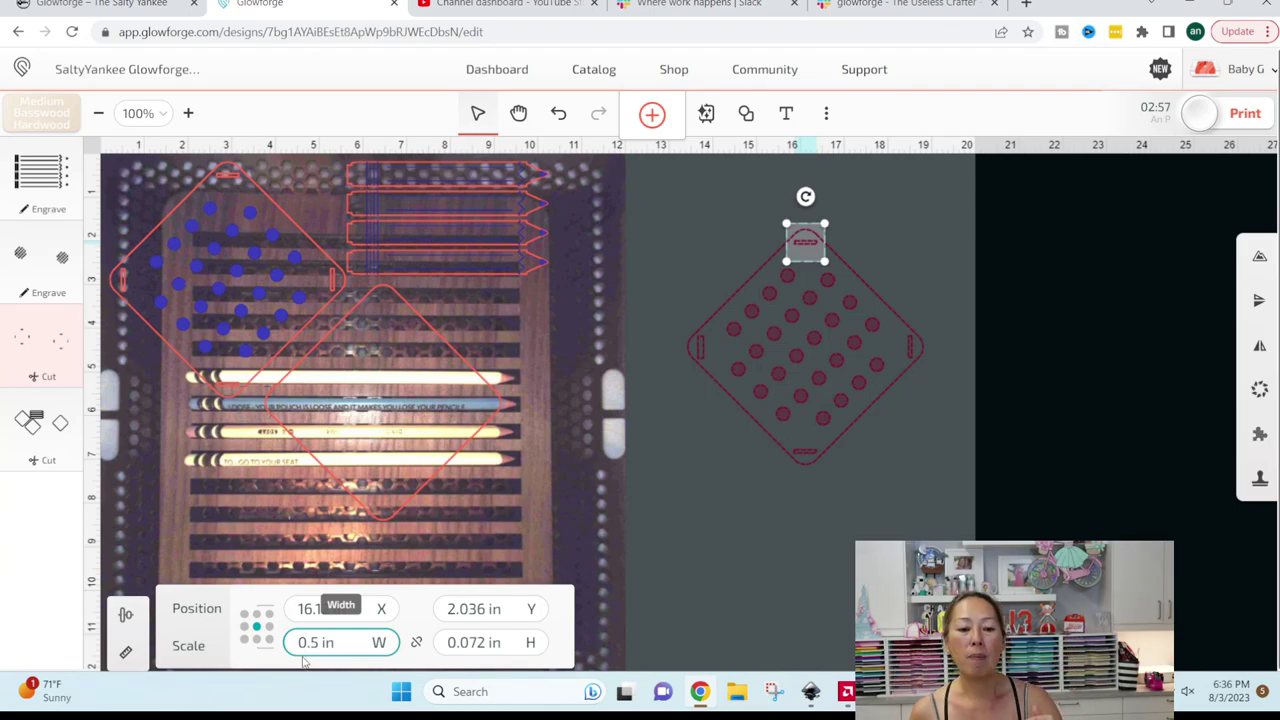
pyautogui.click(490, 643)
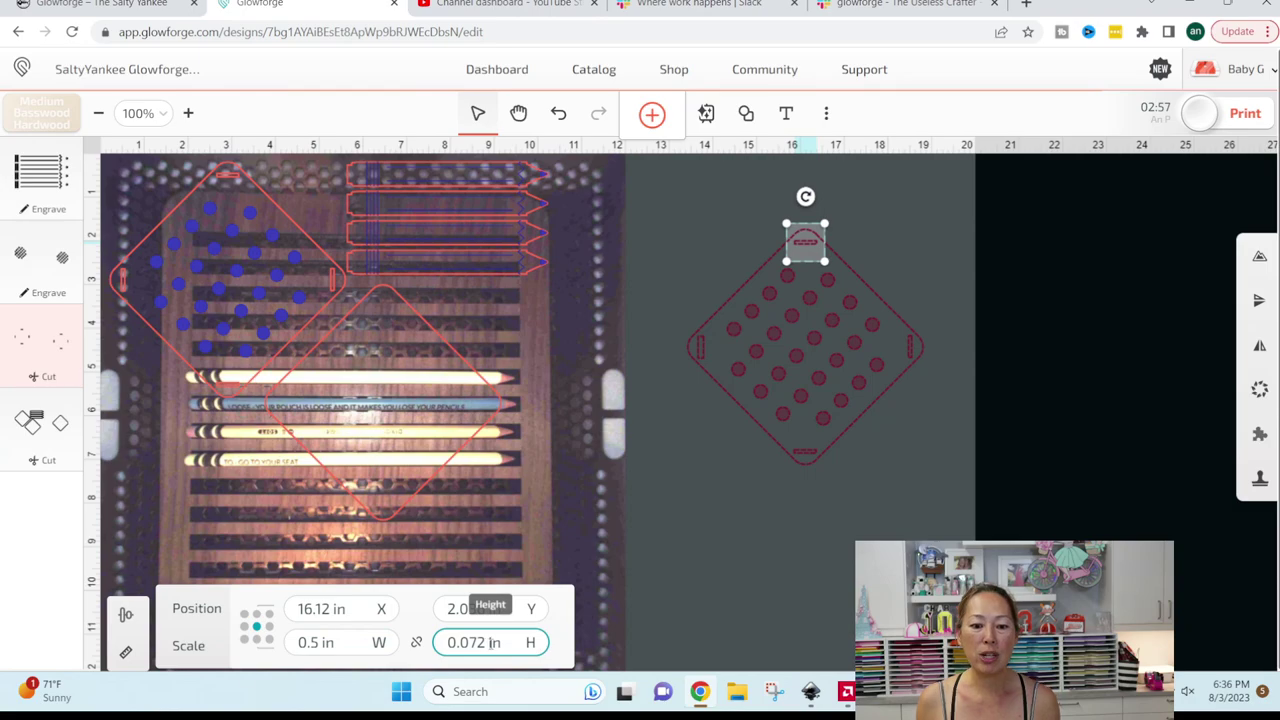
pyautogui.moveTo(484, 643); pyautogui.dragTo(460, 643)
pyautogui.write('126')
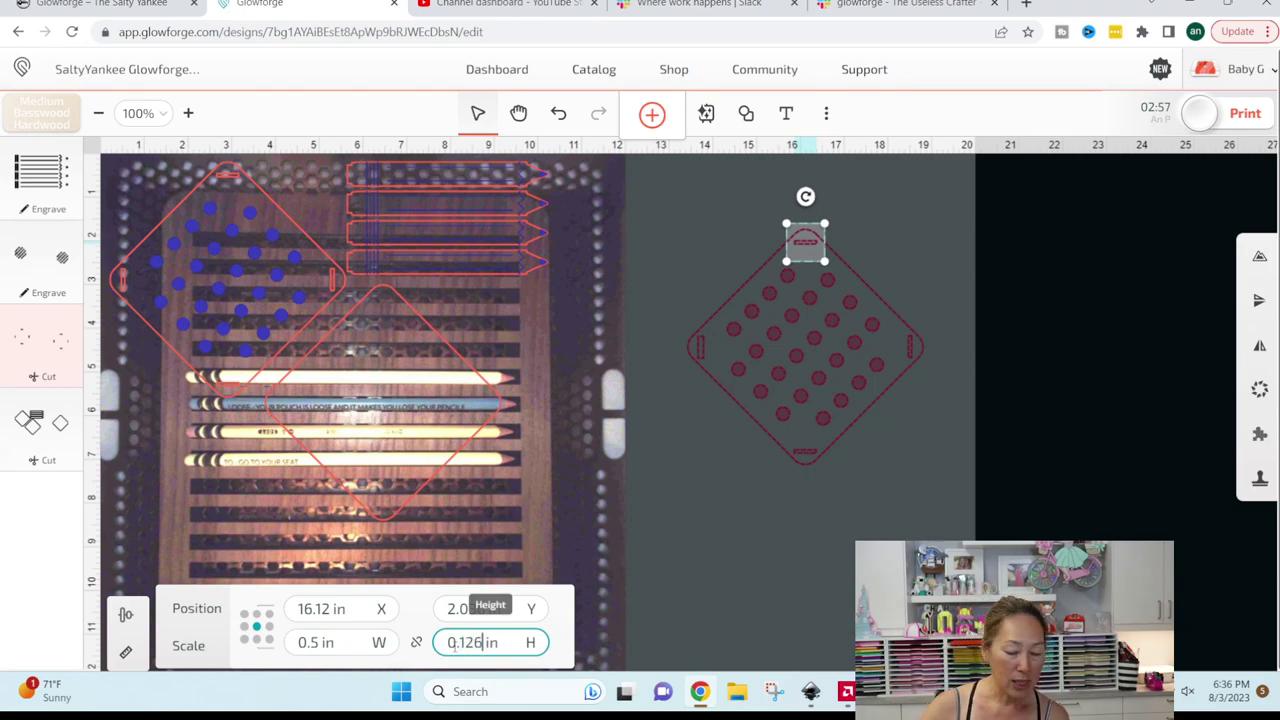
pyautogui.press('Return')
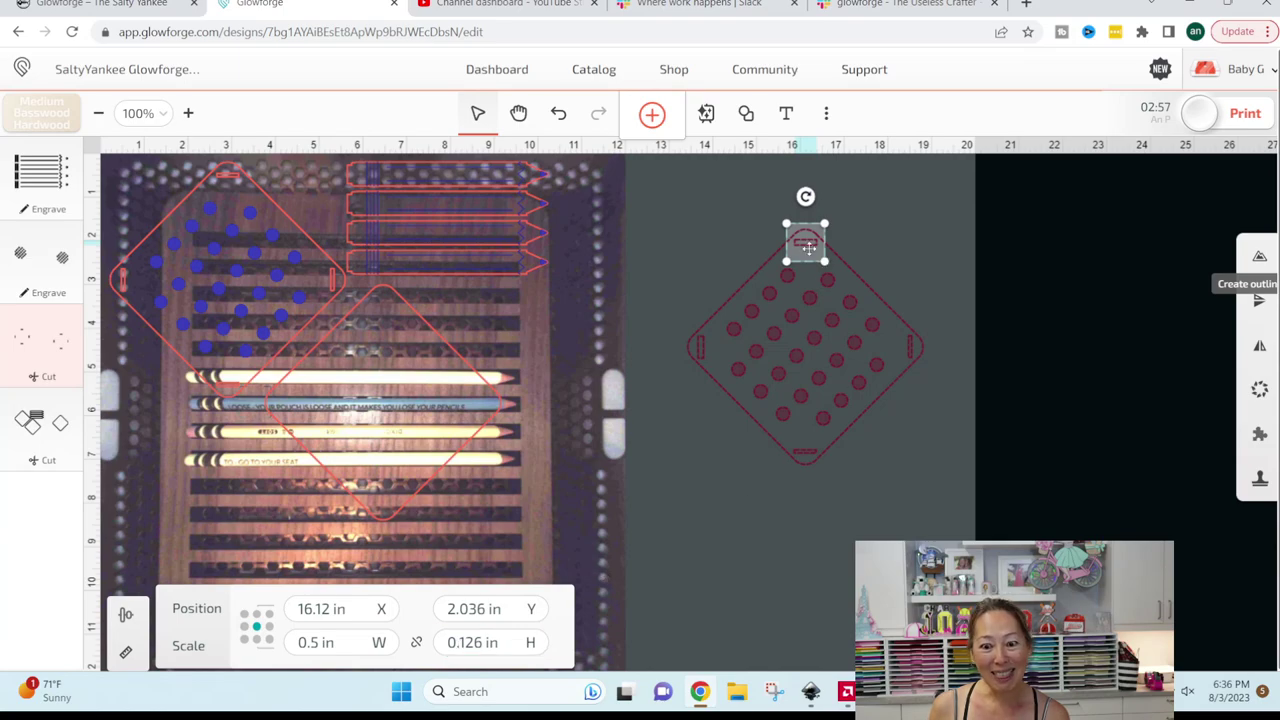
# Step: Set the right slot's width to 0.126 in
pyautogui.click(911, 346)
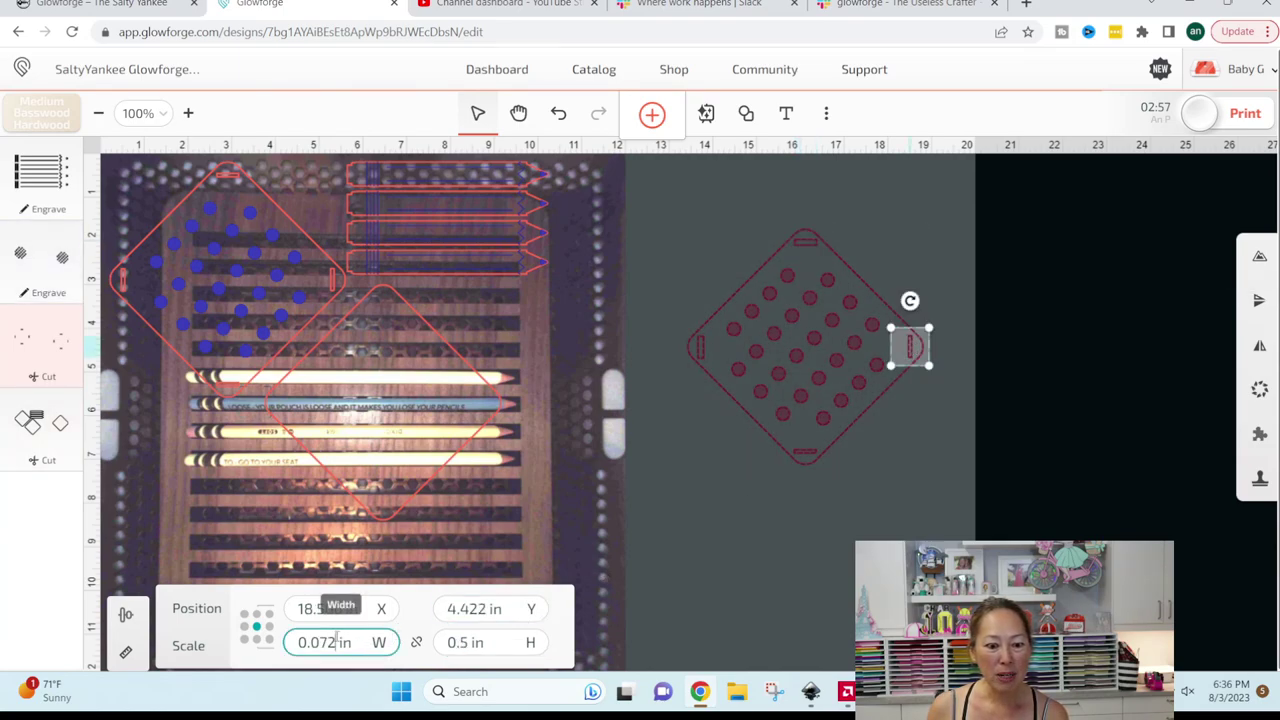
pyautogui.moveTo(337, 642); pyautogui.dragTo(310, 642)
pyautogui.write('126')
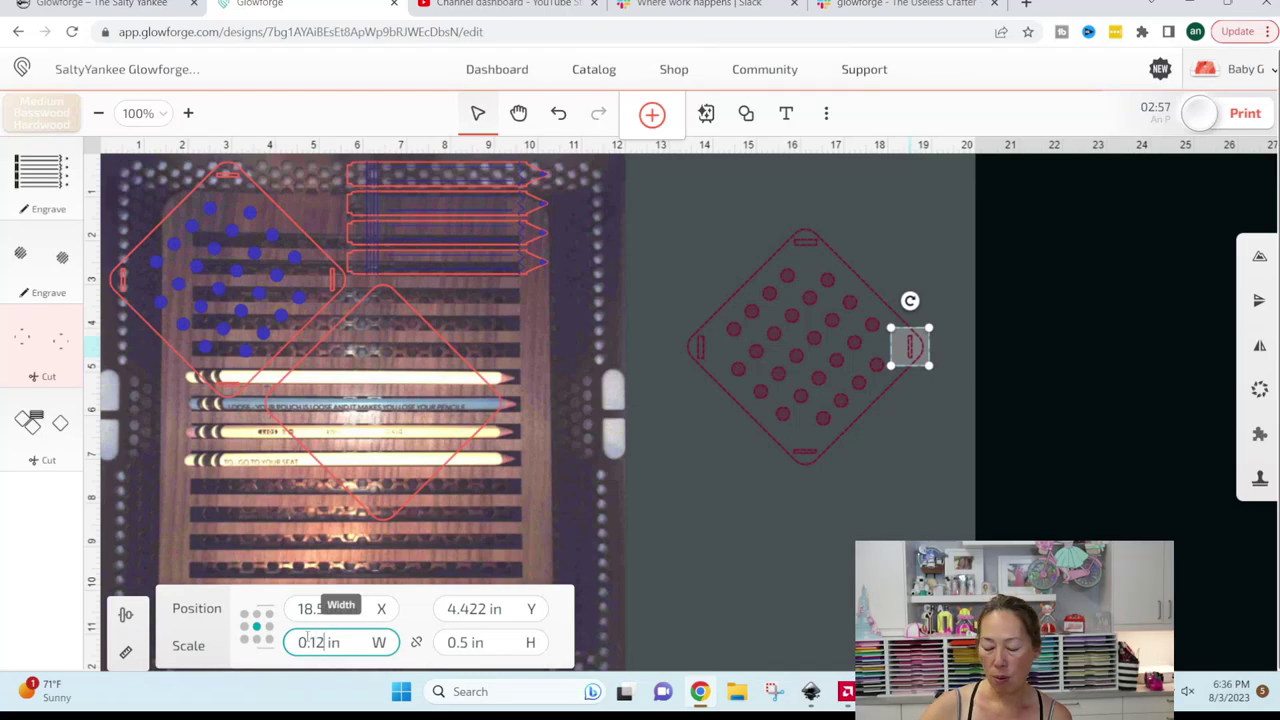
pyautogui.press('Return')
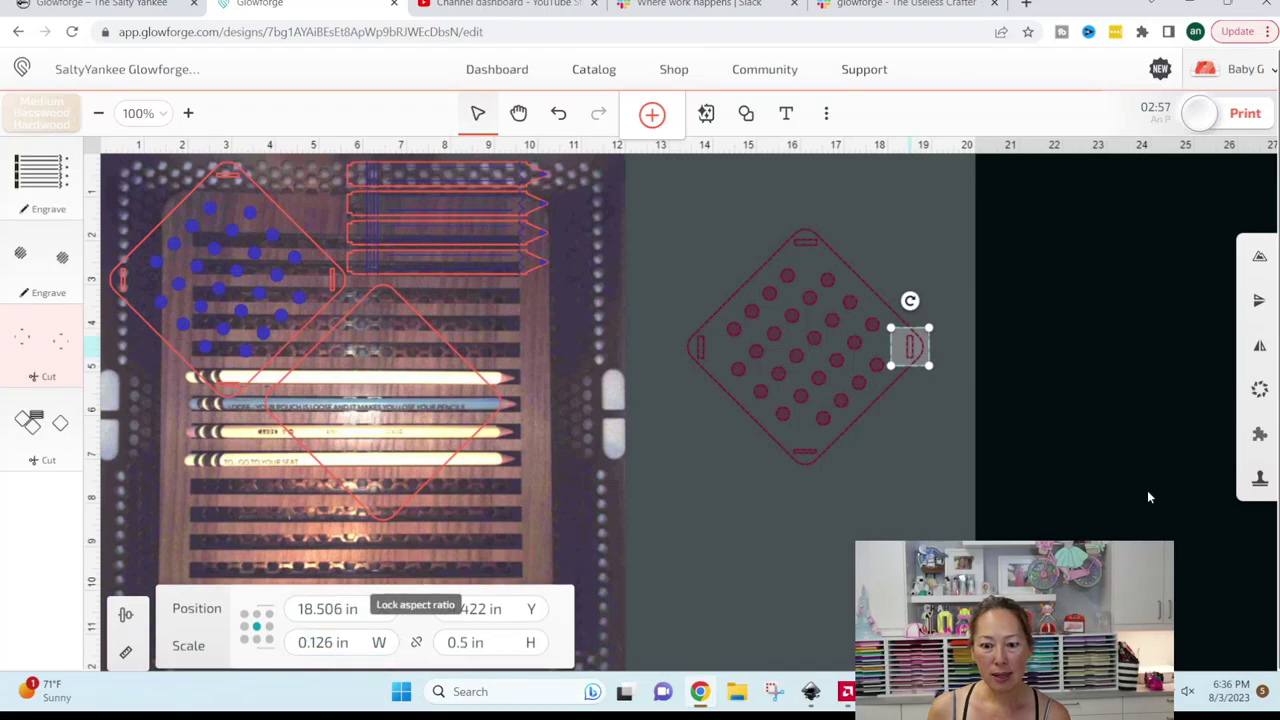
# Step: Set the bottom slot's height to 0.126 in and deselect it
pyautogui.click(809, 455)
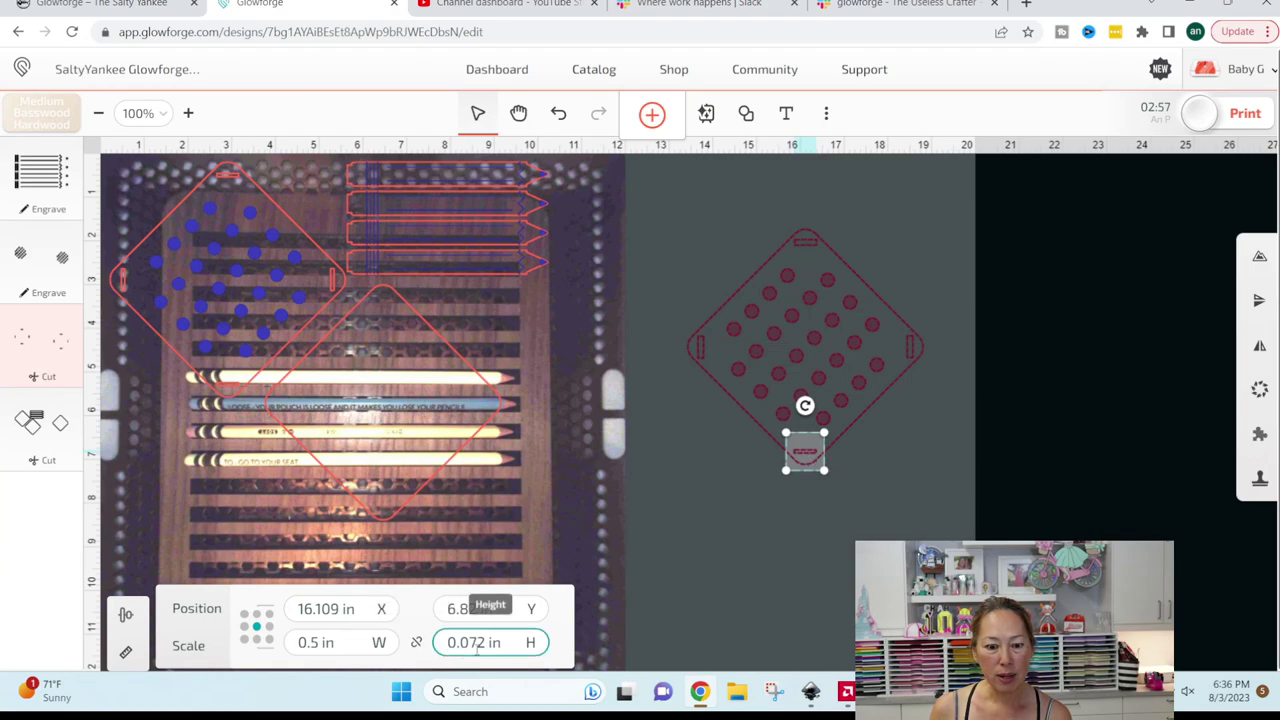
pyautogui.moveTo(486, 642); pyautogui.dragTo(460, 642)
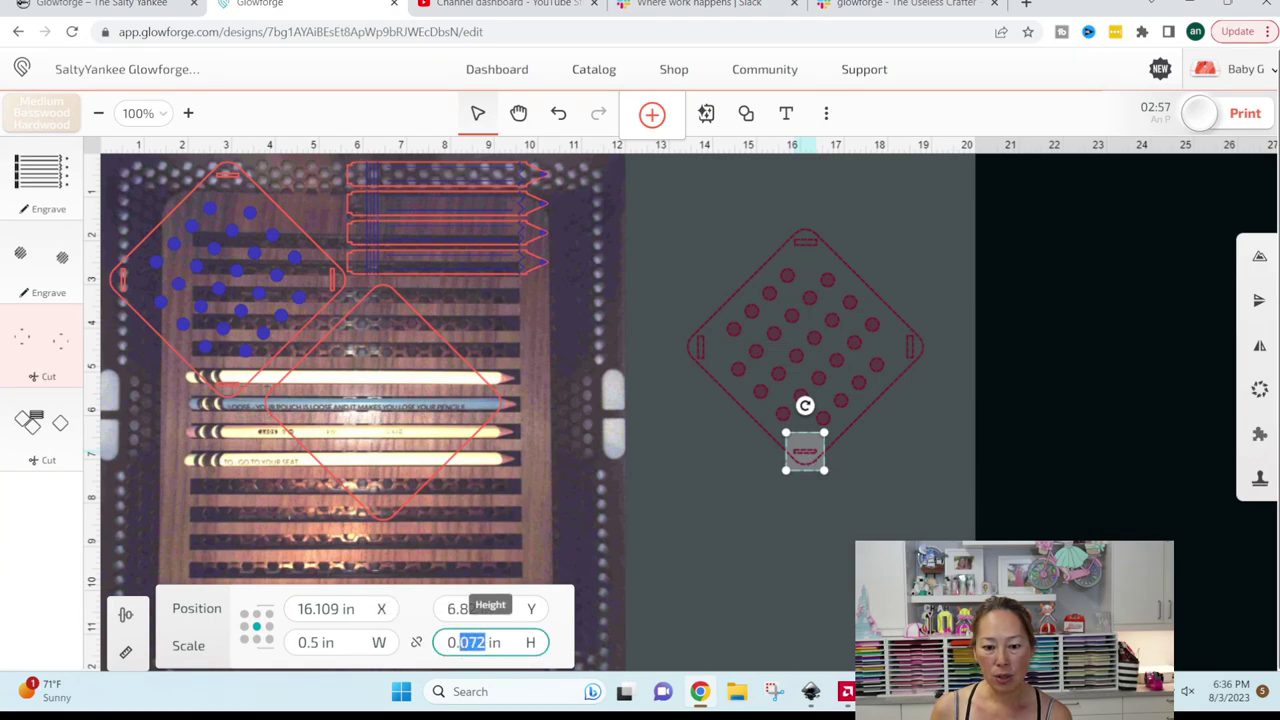
pyautogui.write('126')
pyautogui.press('Return')
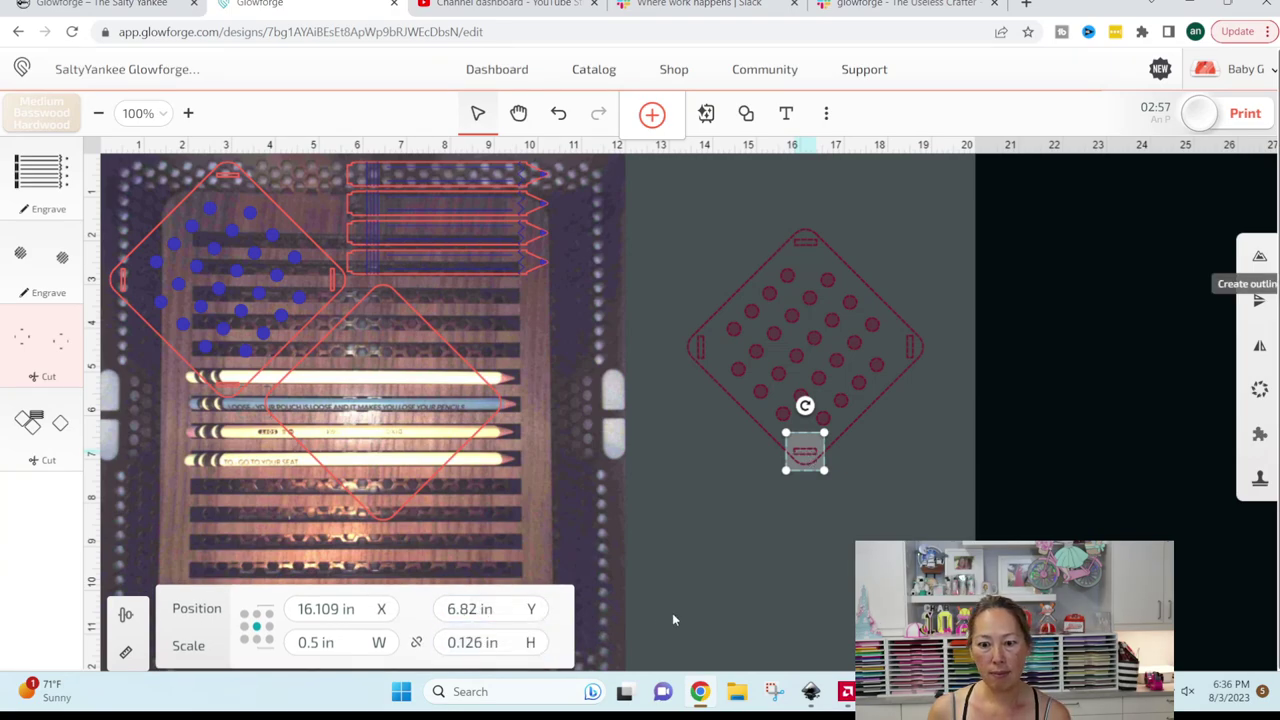
pyautogui.click(817, 580)
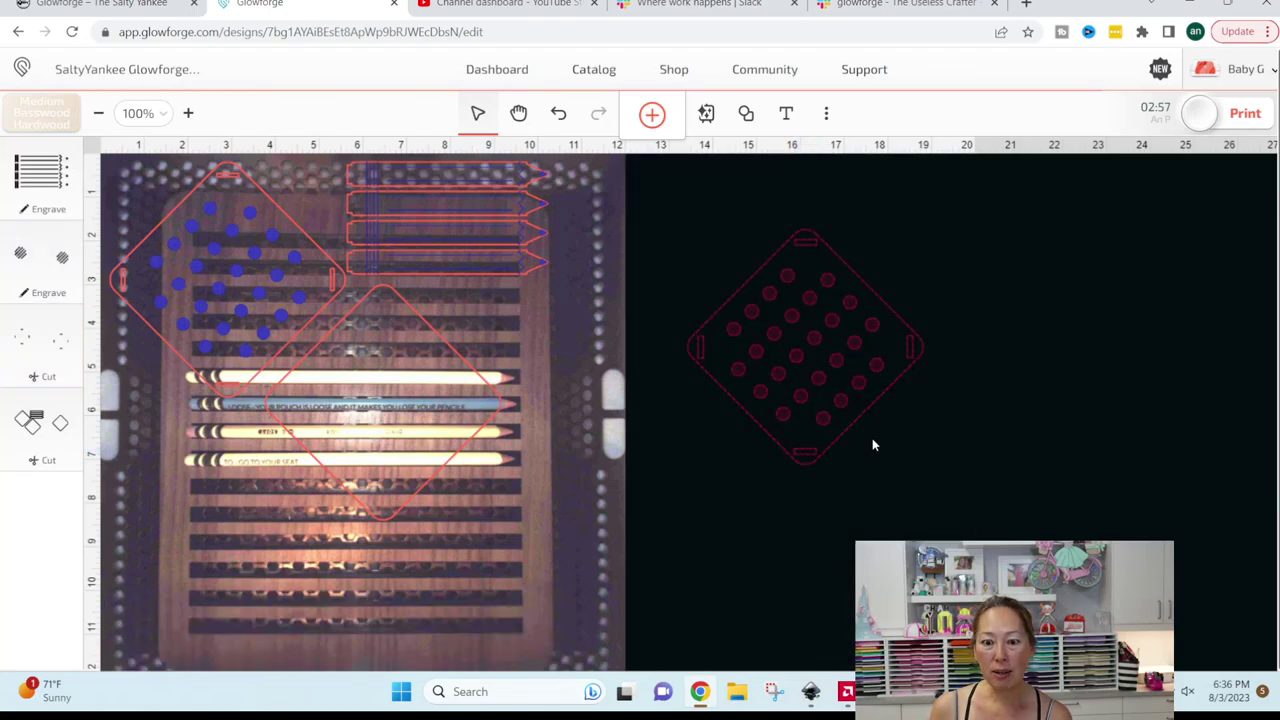